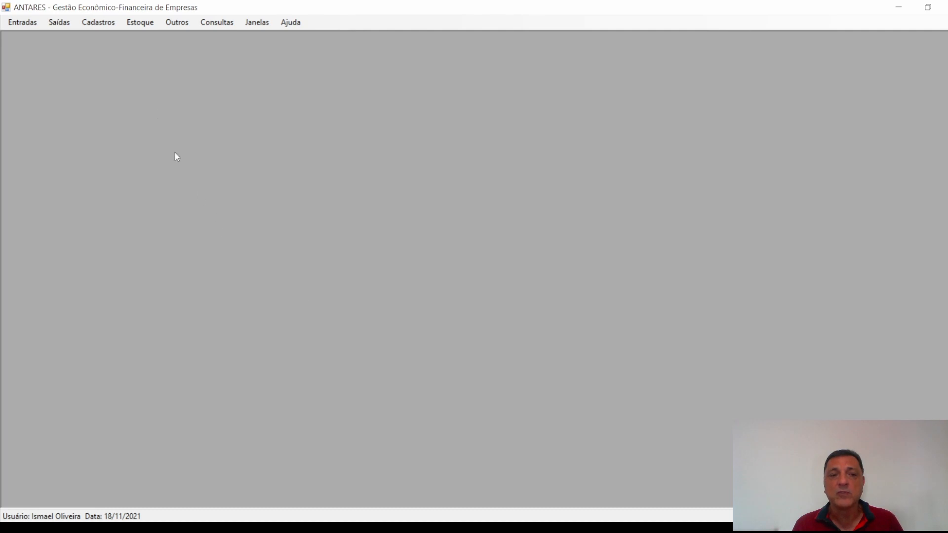
Open the Inventário form for the company's stock.
click(140, 22)
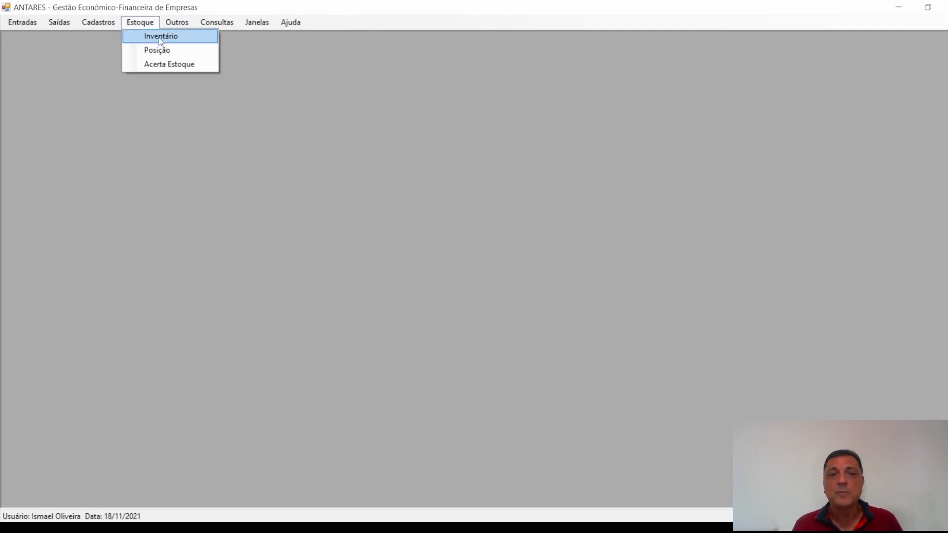
click(357, 275)
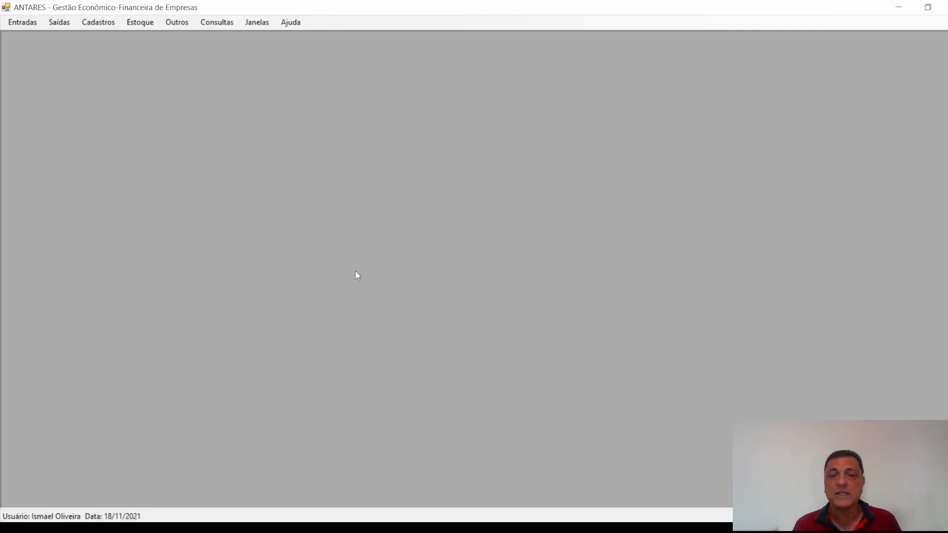
key(alt)
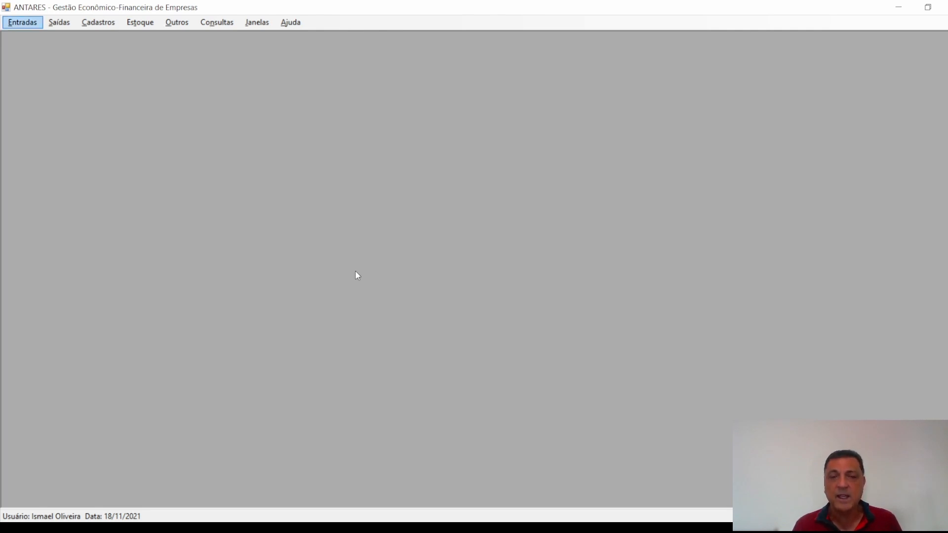
key(t)
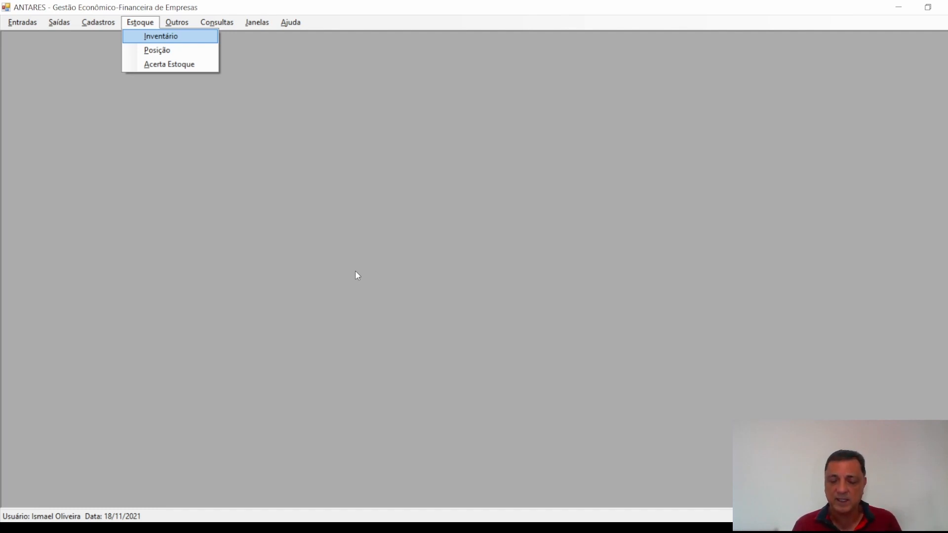
key(Return)
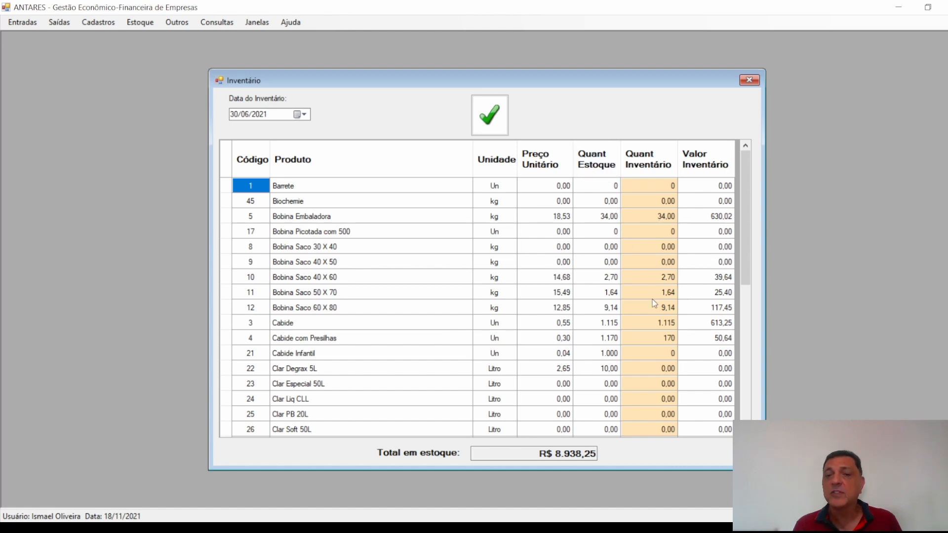
Set the inventory date to 31/07/2021.
click(303, 115)
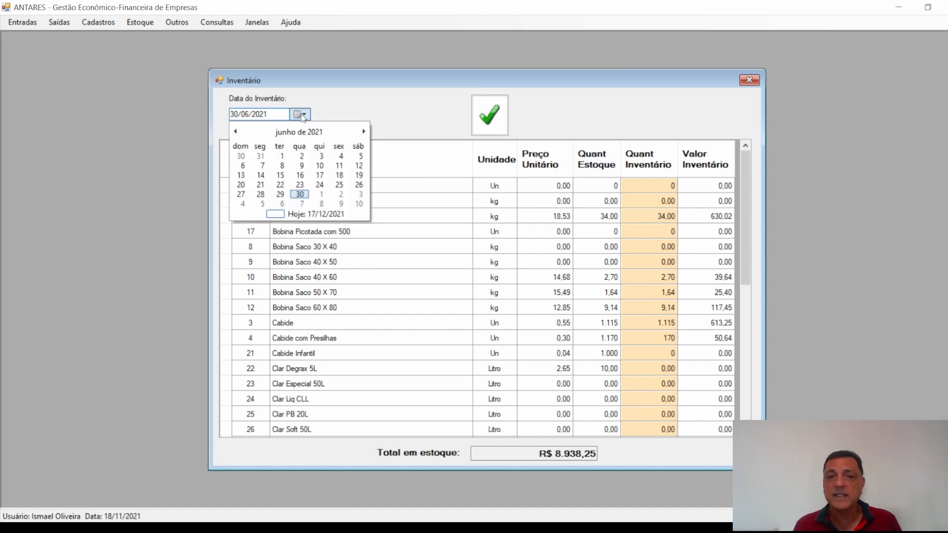
click(364, 133)
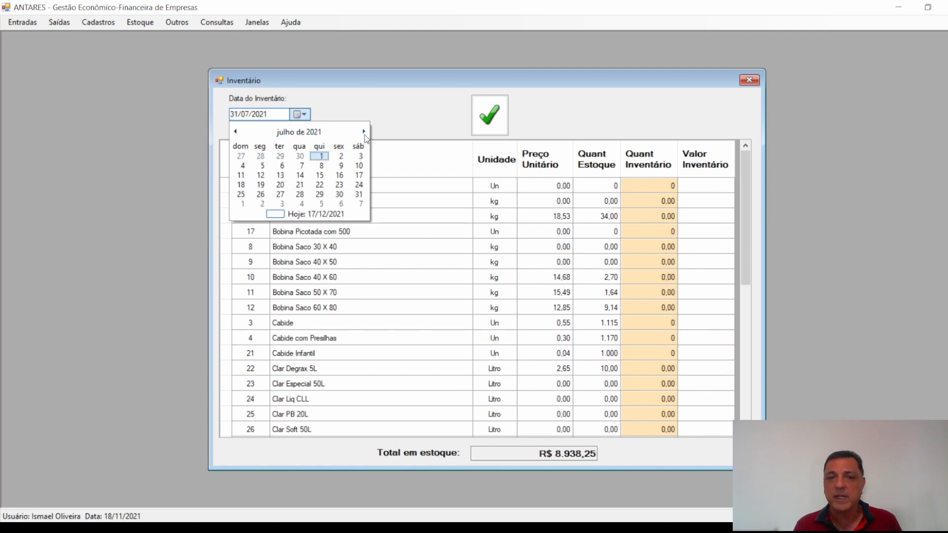
click(359, 195)
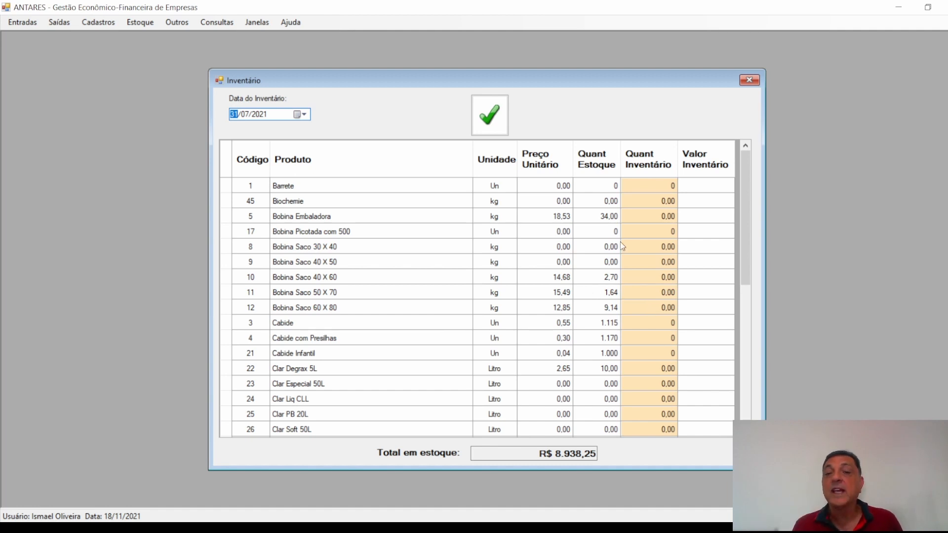
Enter 20 as the inventory quantity of Bobina Embaladora.
click(654, 217)
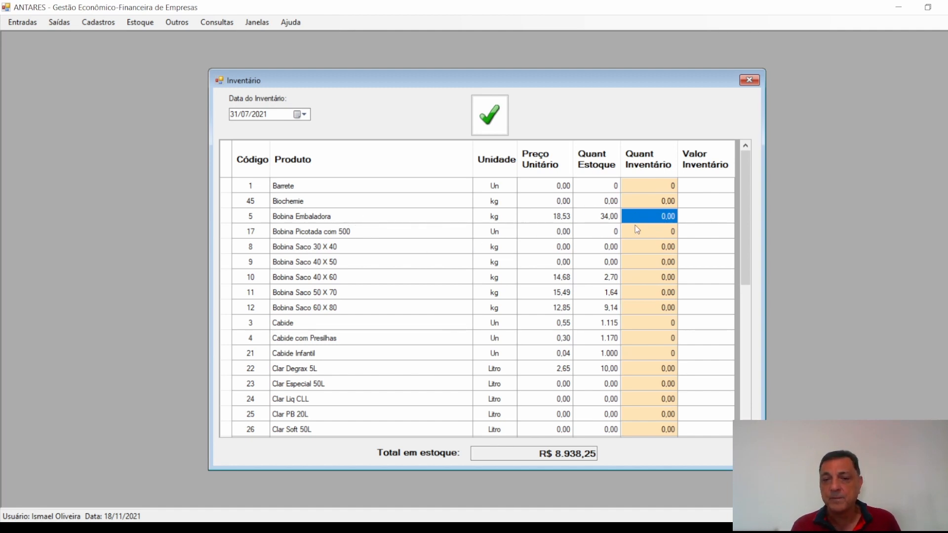
click(601, 220)
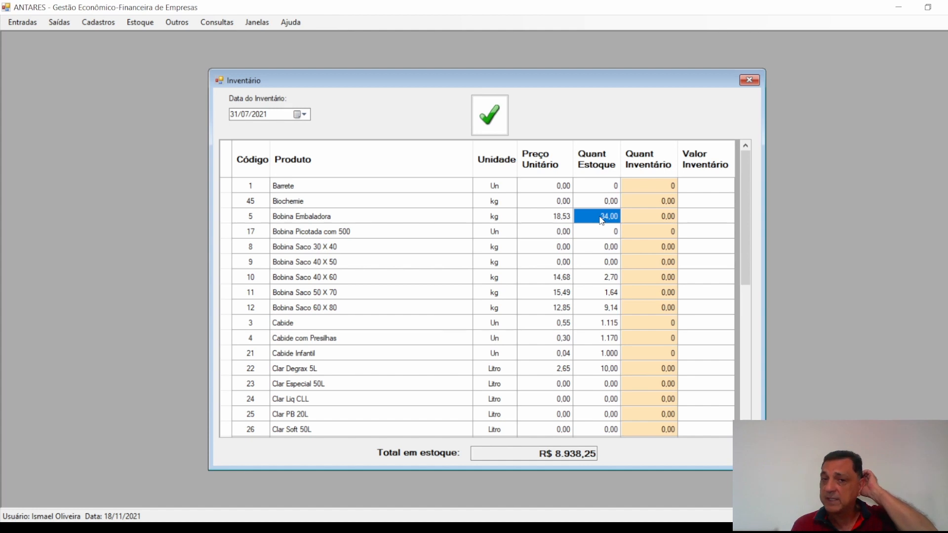
click(644, 216)
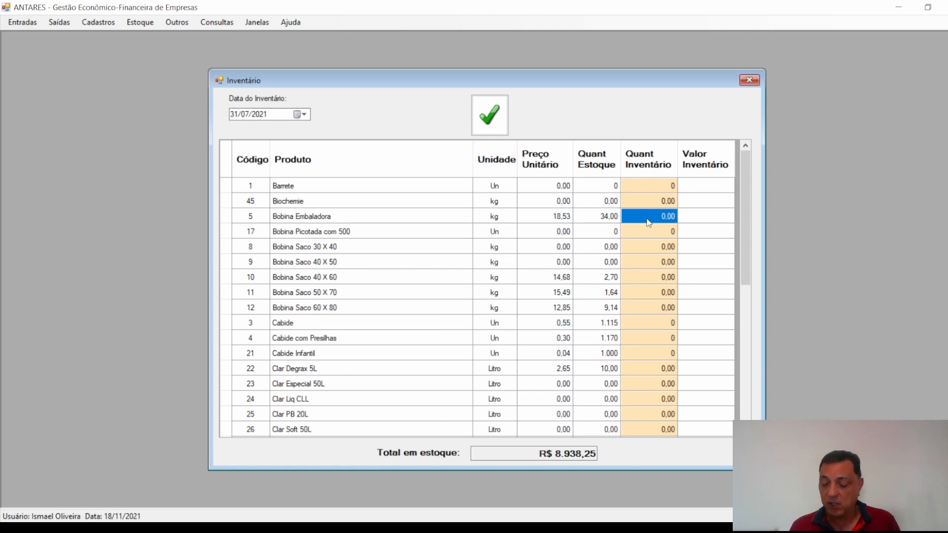
text(20)
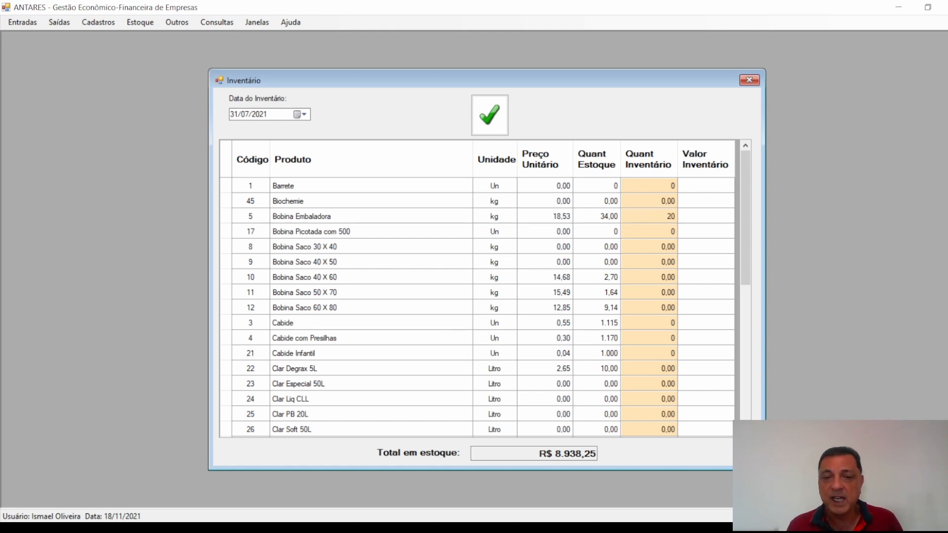
Enter the inventory quantities of the Bobina Saco products: 2,1 for 40 X 60, 1,2 for 50 X 70 and 8,1 for 60 X 80.
click(664, 277)
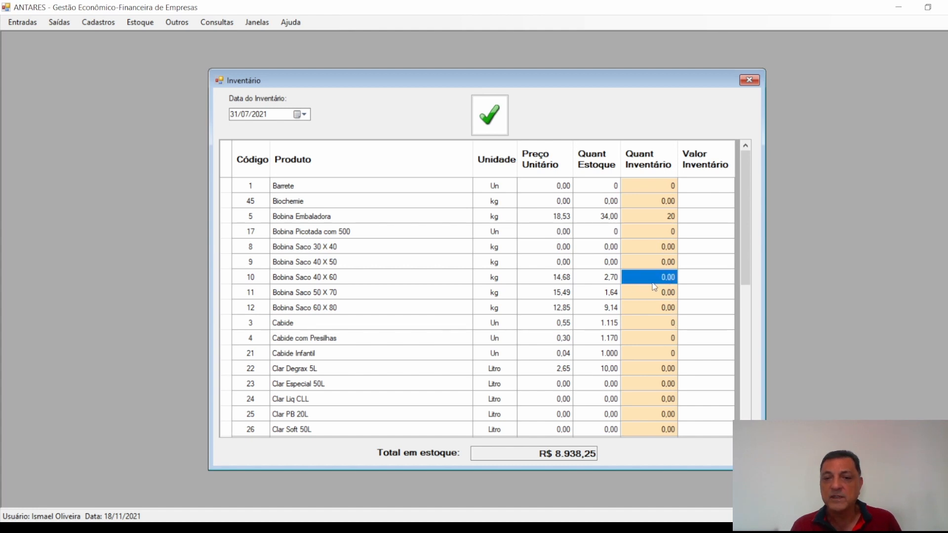
text(2,1)
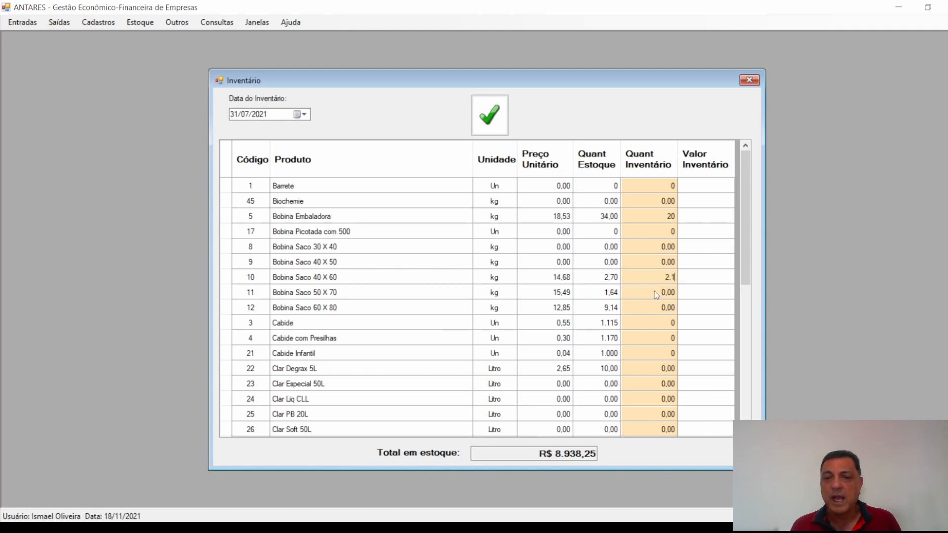
click(654, 292)
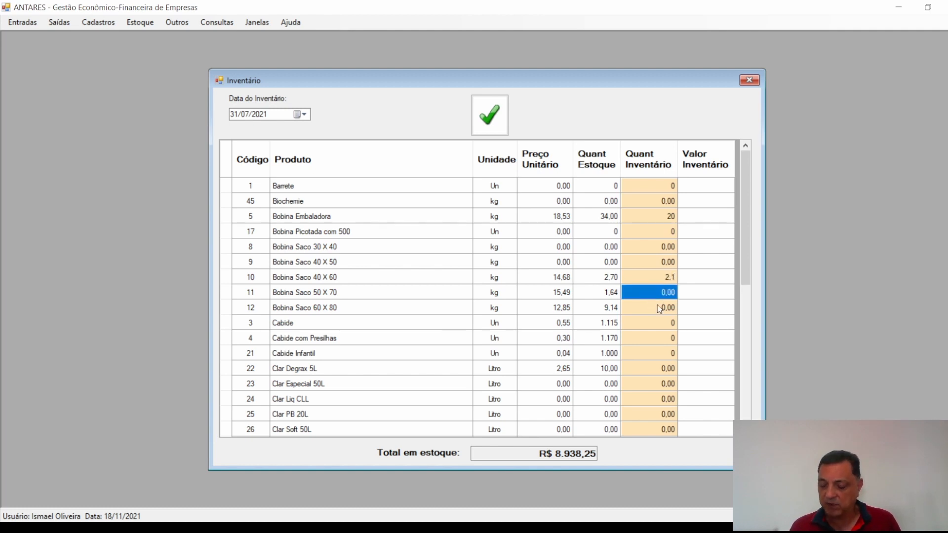
text(1,2)
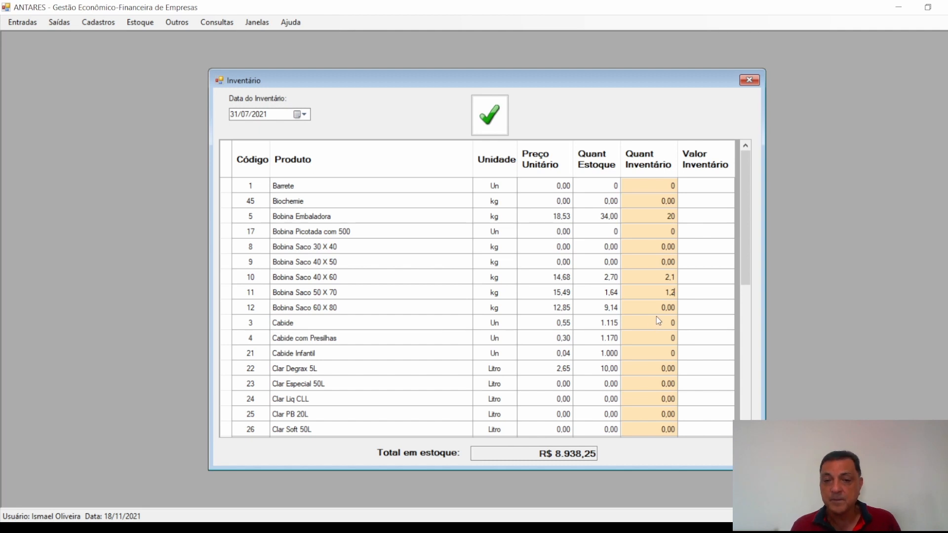
click(656, 312)
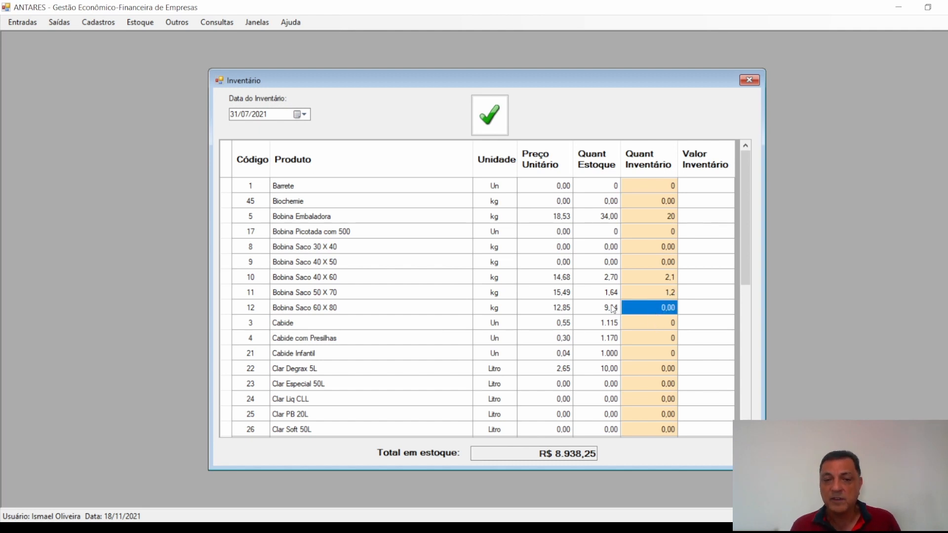
text(8,1)
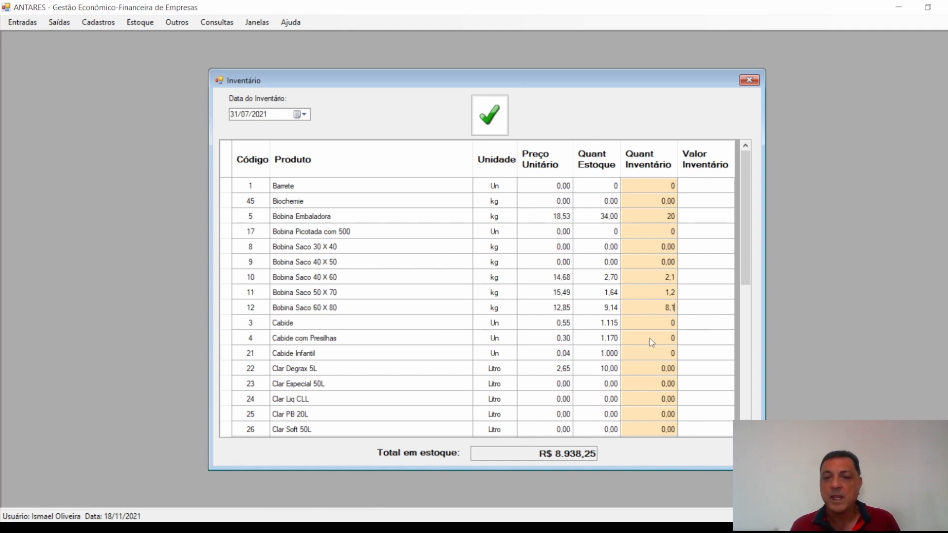
Enter the inventory quantities of the hangers: 915 for Cabide, 289 for Cabide com Presilhas and 1 for Cabide Infantil.
click(648, 328)
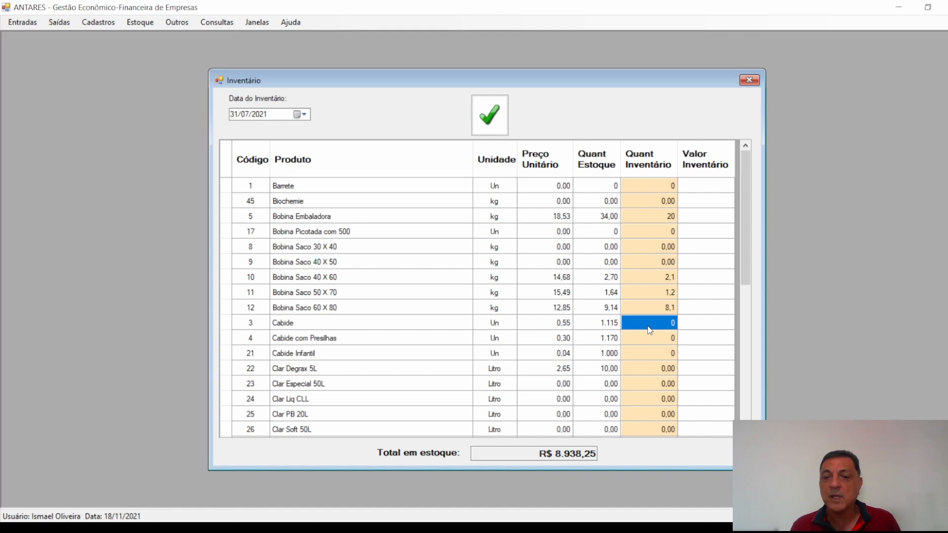
text(915)
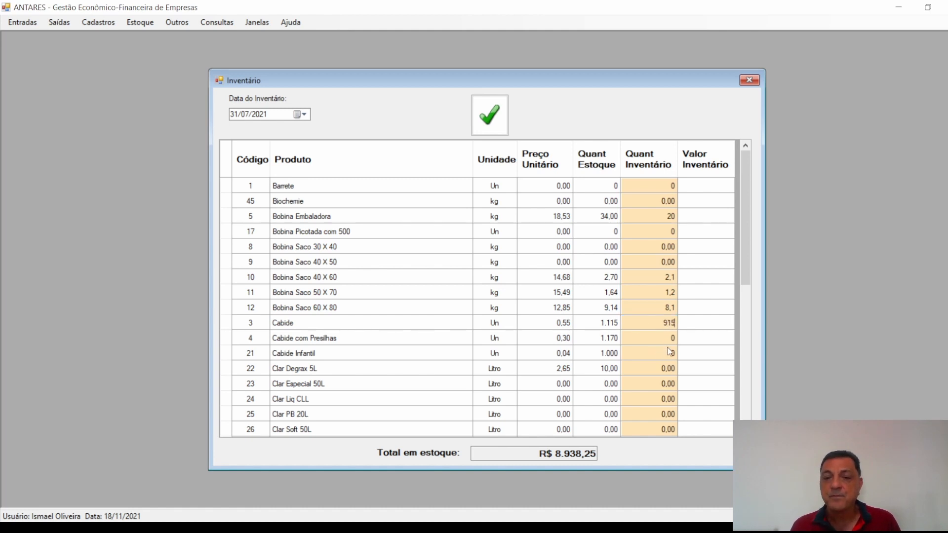
click(669, 340)
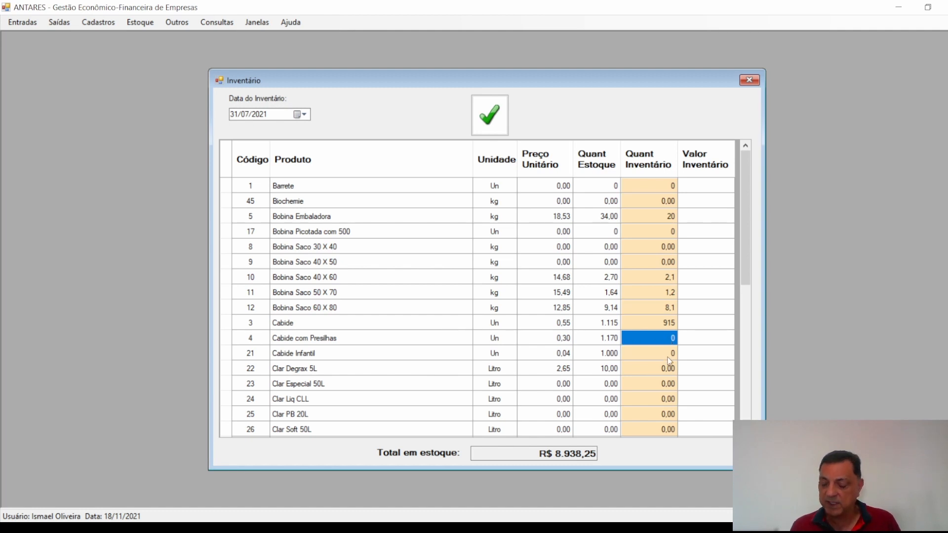
text(289)
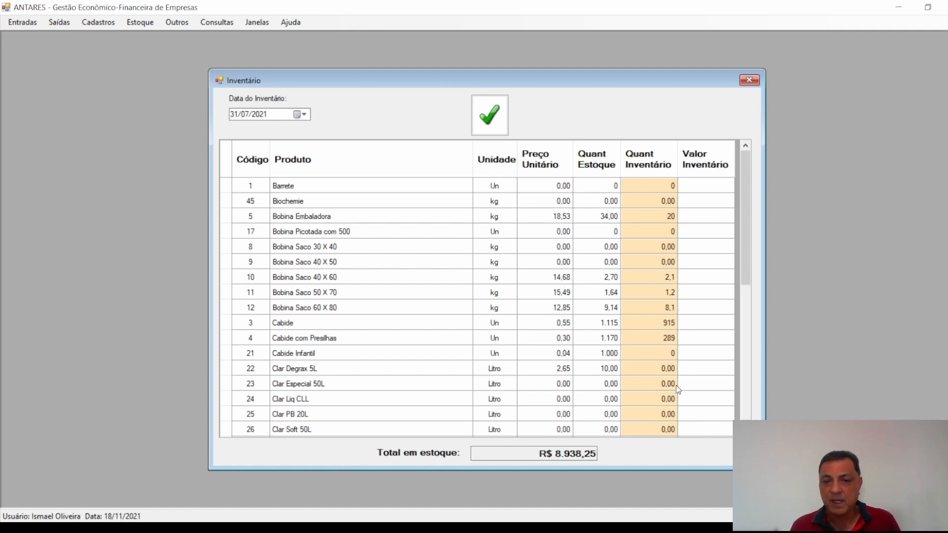
click(653, 353)
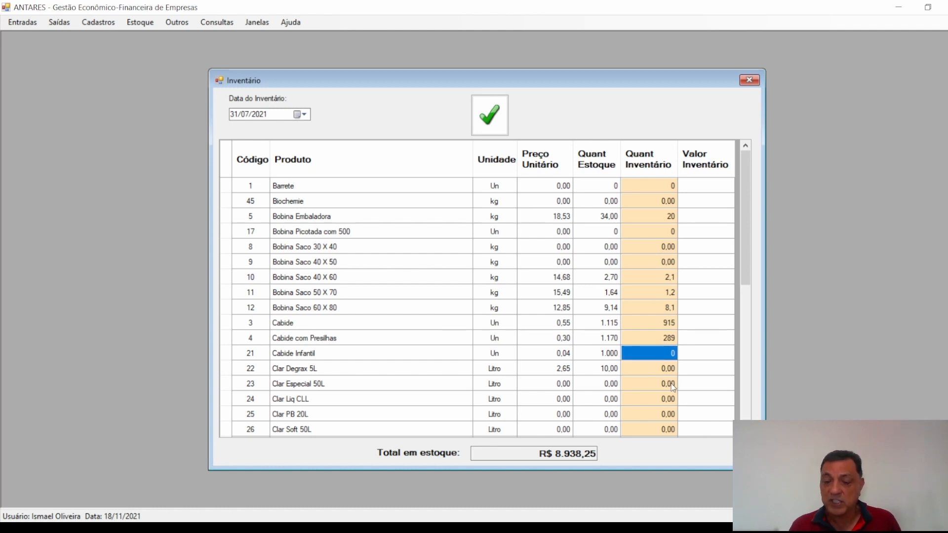
text(1)
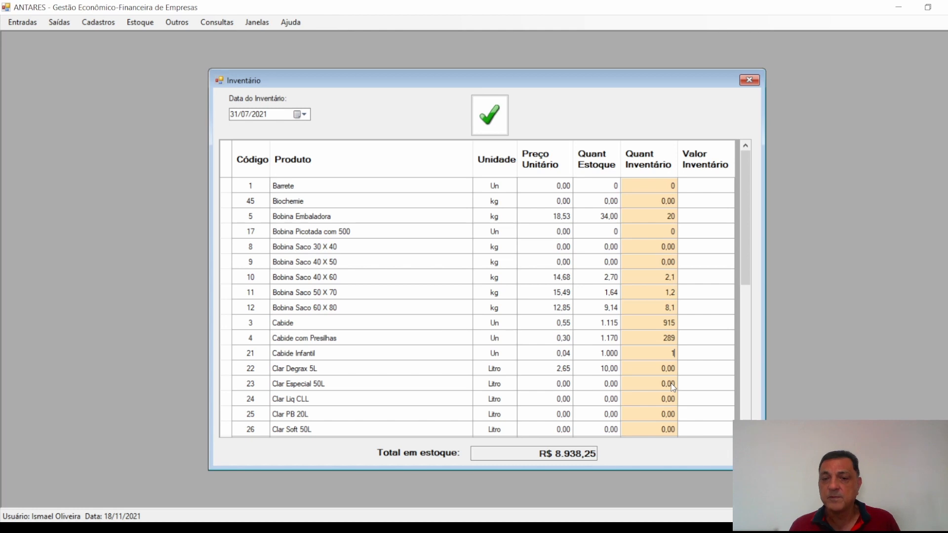
Enter inventory quantities of 8 for Clar Degrax 5L and 30 for Drysec.
click(650, 368)
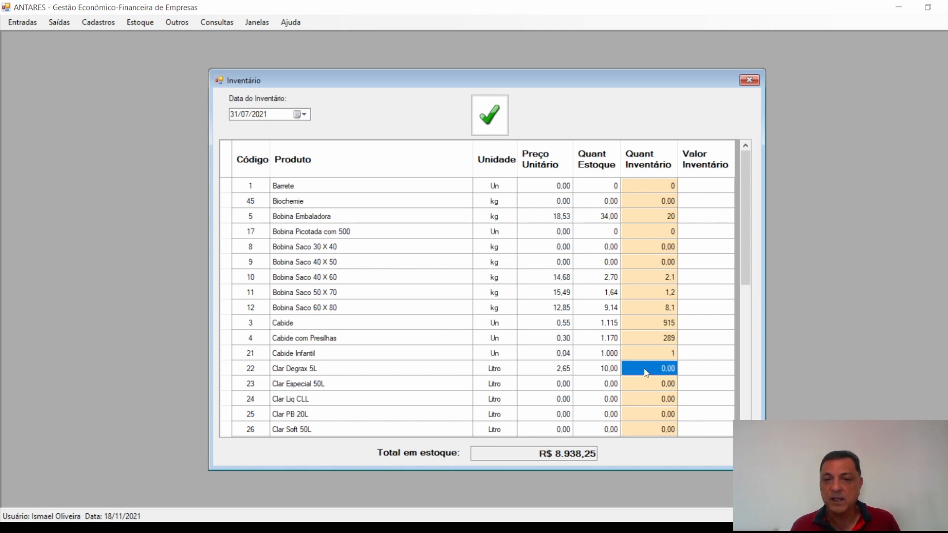
text(8)
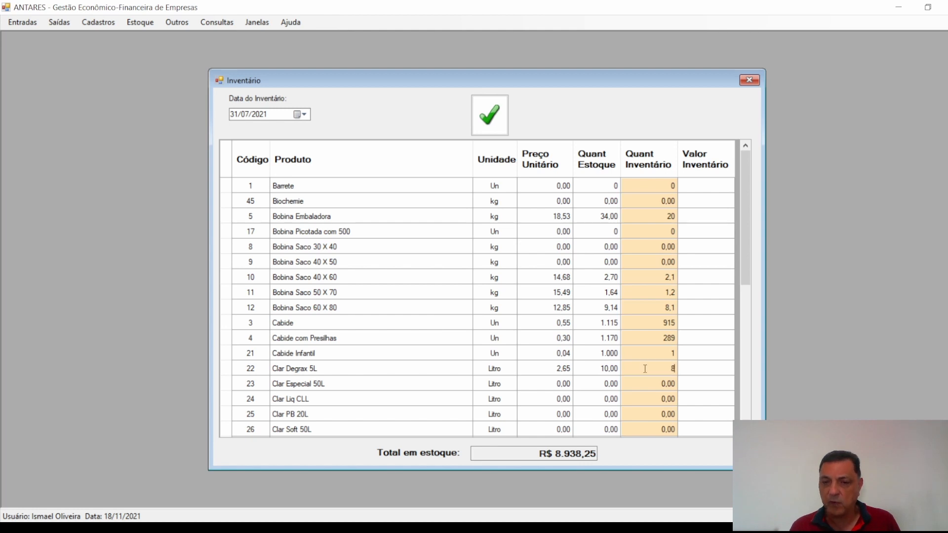
scroll(622, 398, down, 1)
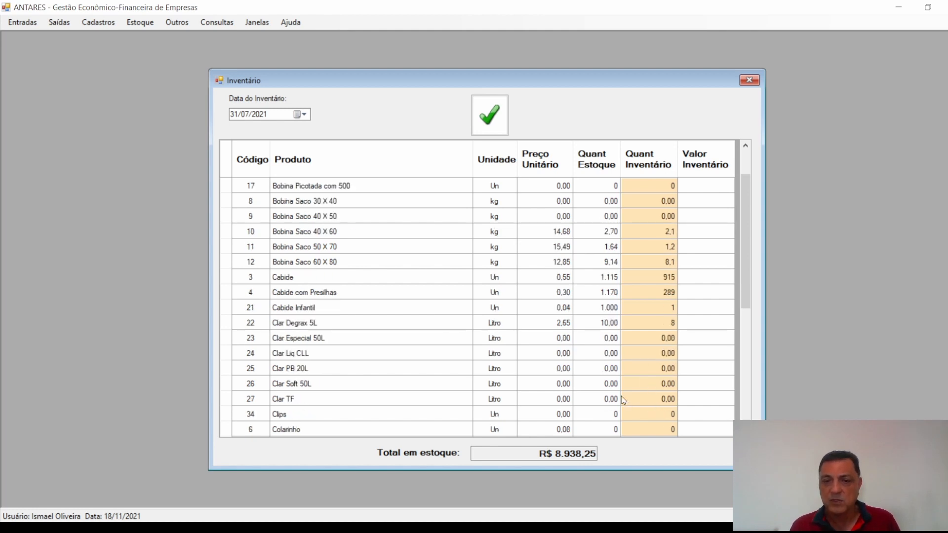
scroll(616, 366, down, 2)
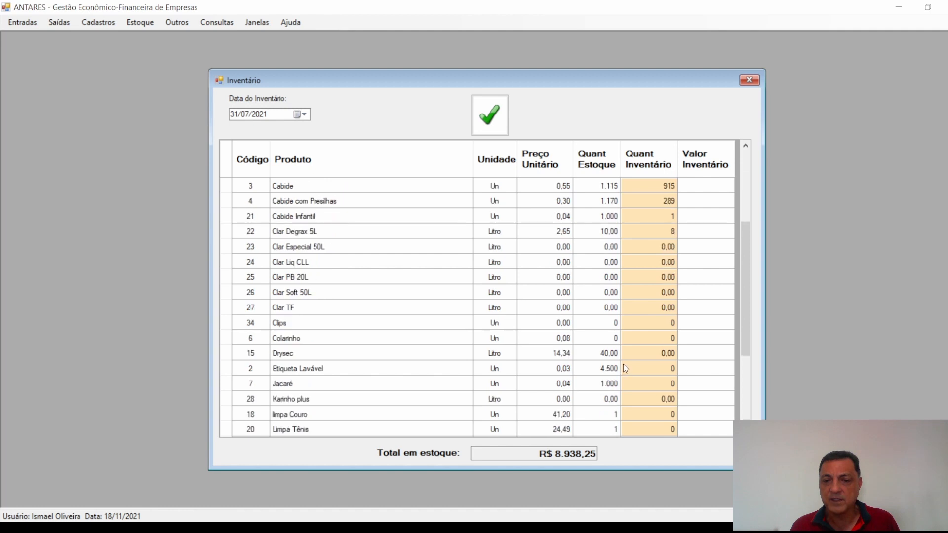
click(647, 355)
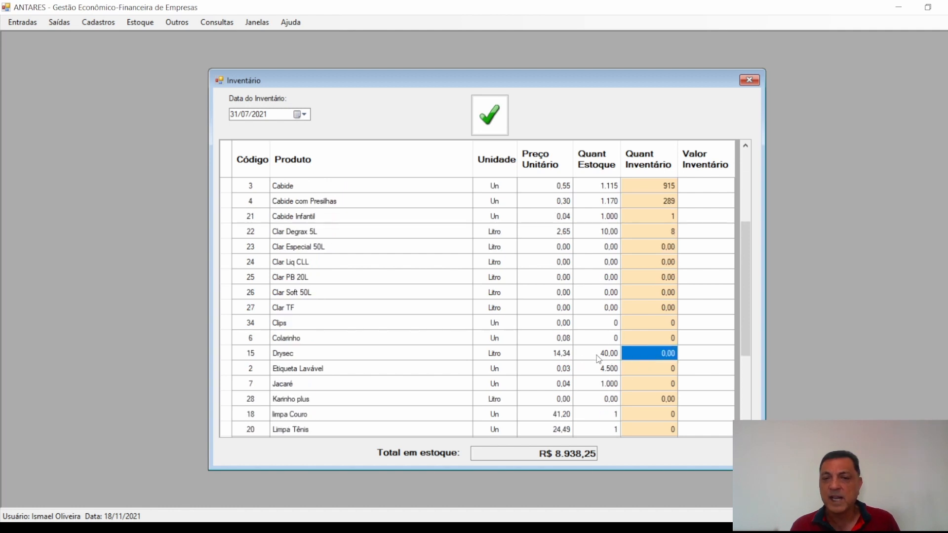
text(30)
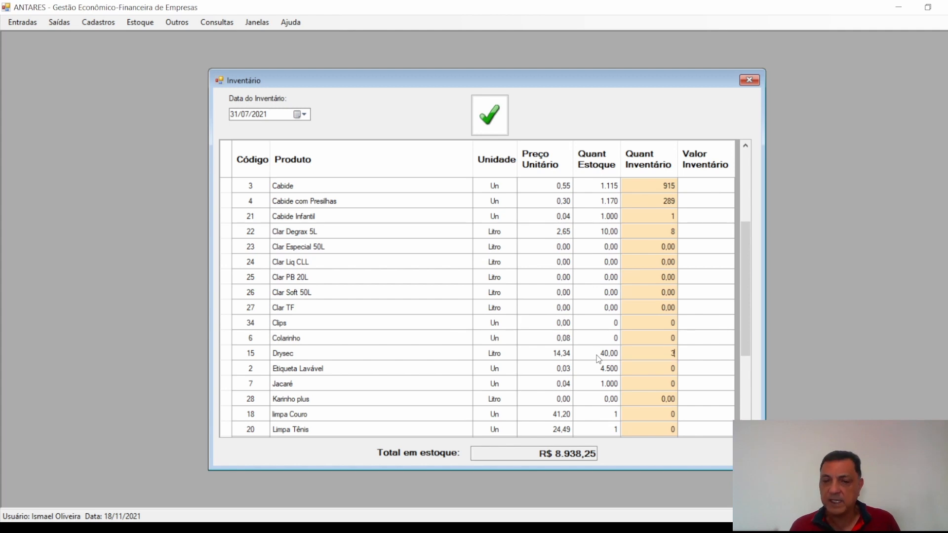
Enter inventory quantities of 2500 for Etiqueta Lavável and 590 for Jacaré.
click(644, 369)
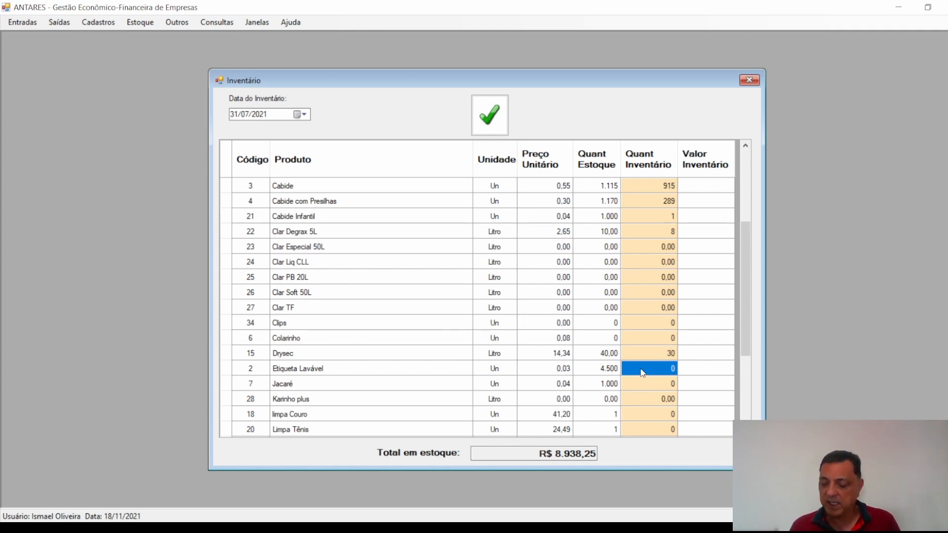
text(2500)
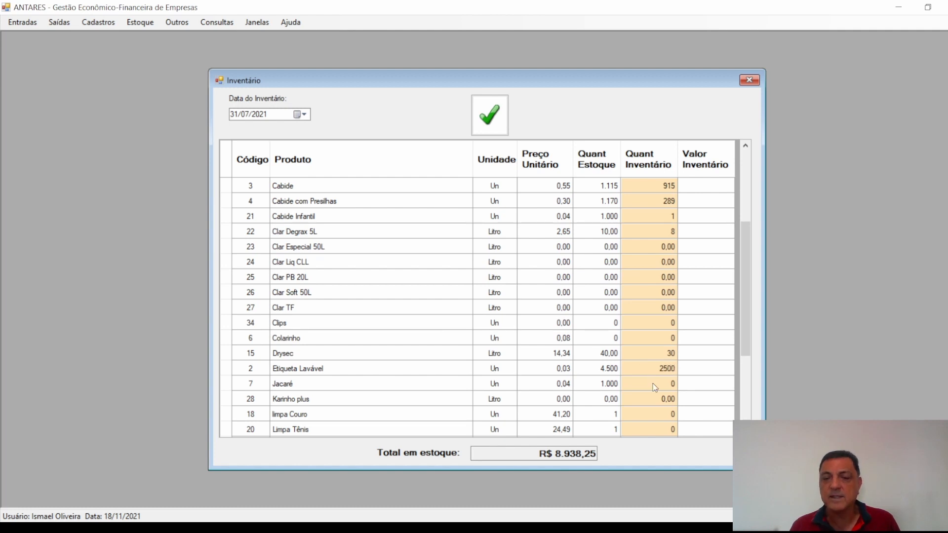
click(650, 379)
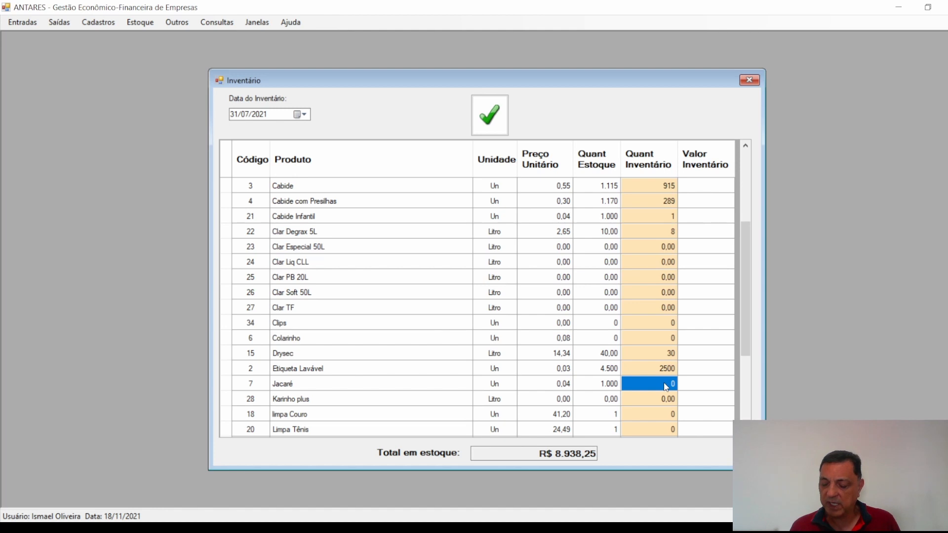
text(590)
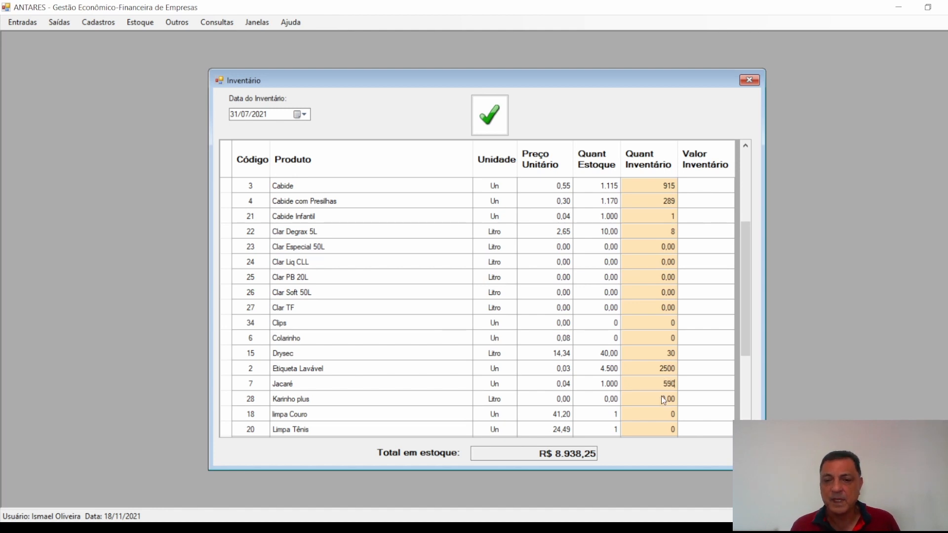
Enter inventory quantities of 1 for limpa Couro, 1 for Limpa Tênis and 3 for Prenit Pré-lavagem.
scroll(664, 400, down, 2)
click(663, 325)
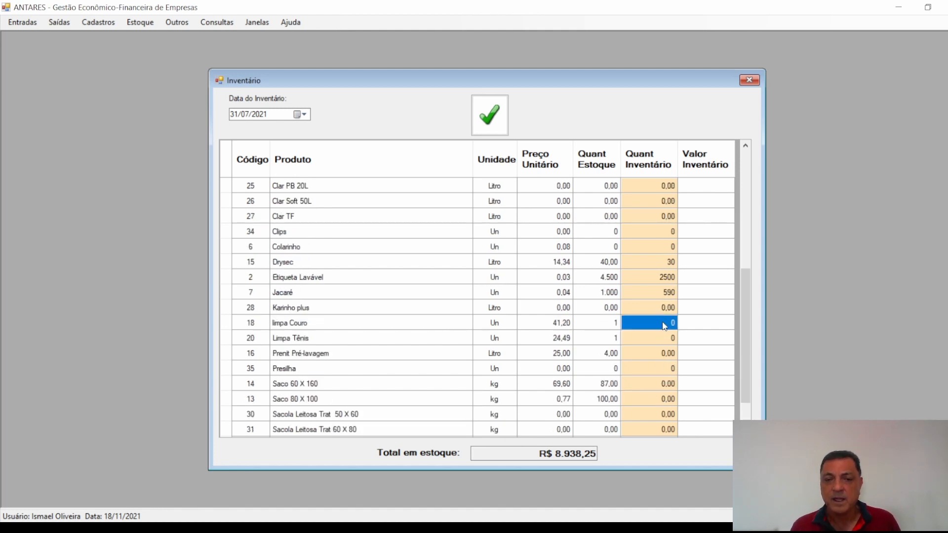
text(1)
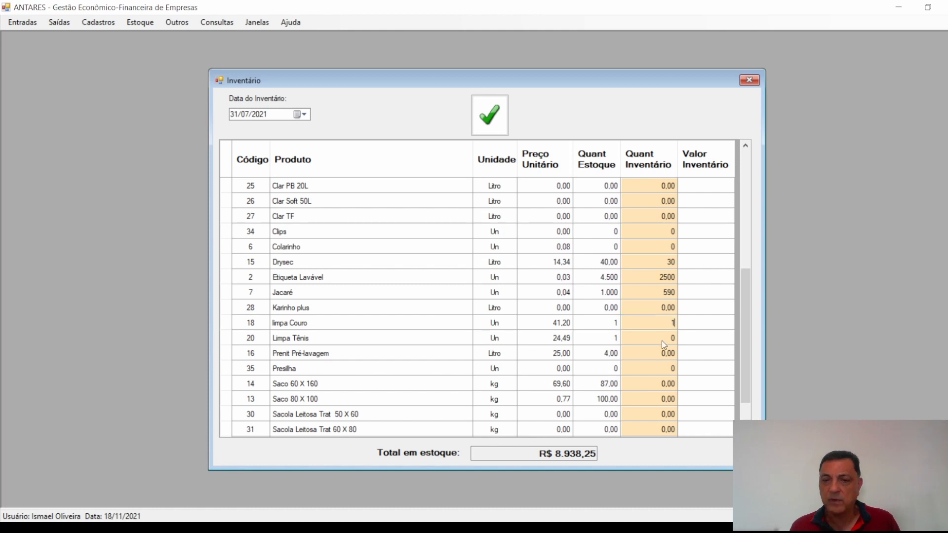
click(663, 339)
text(1)
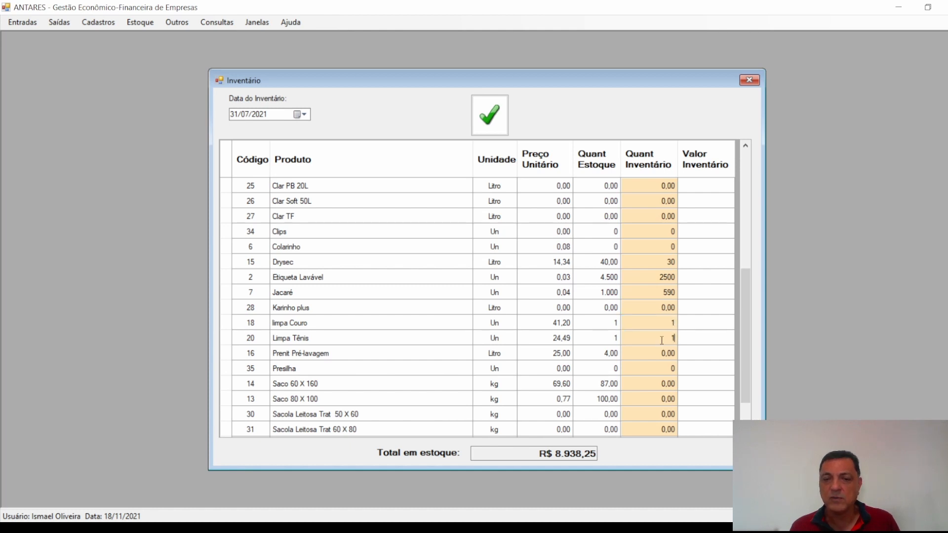
click(655, 354)
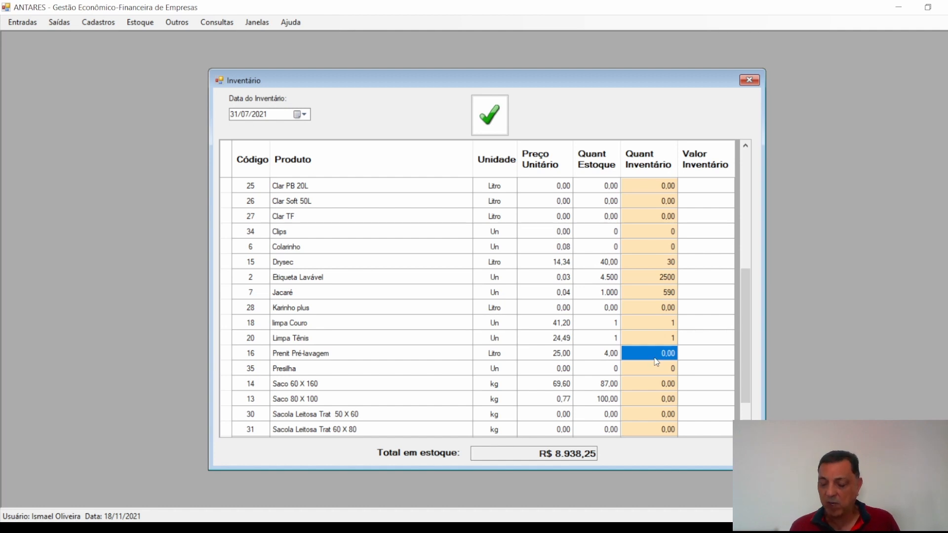
text(3)
Enter inventory quantities of 80 for Saco 60 X 160, 90 for Saco 80 X 100 and 1 for Soft Couro.
scroll(655, 374, down, 1)
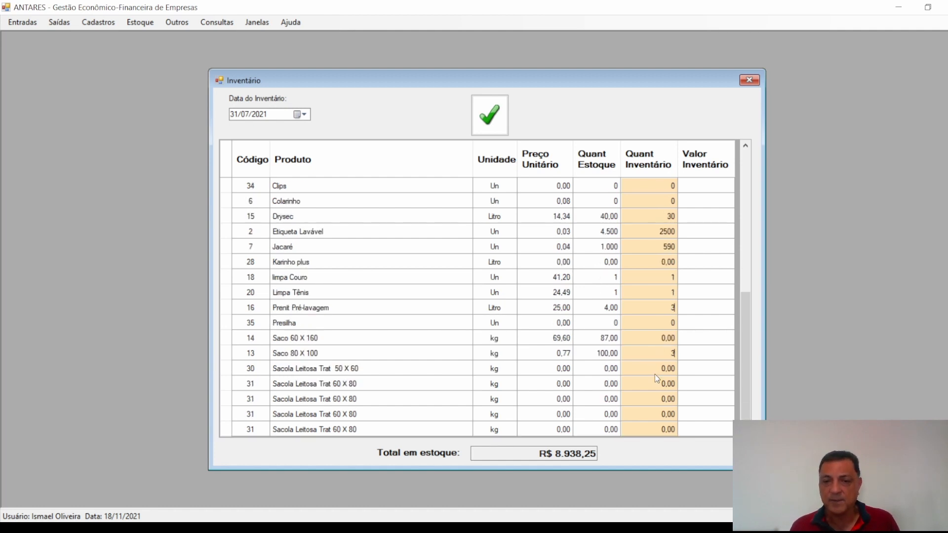
click(657, 337)
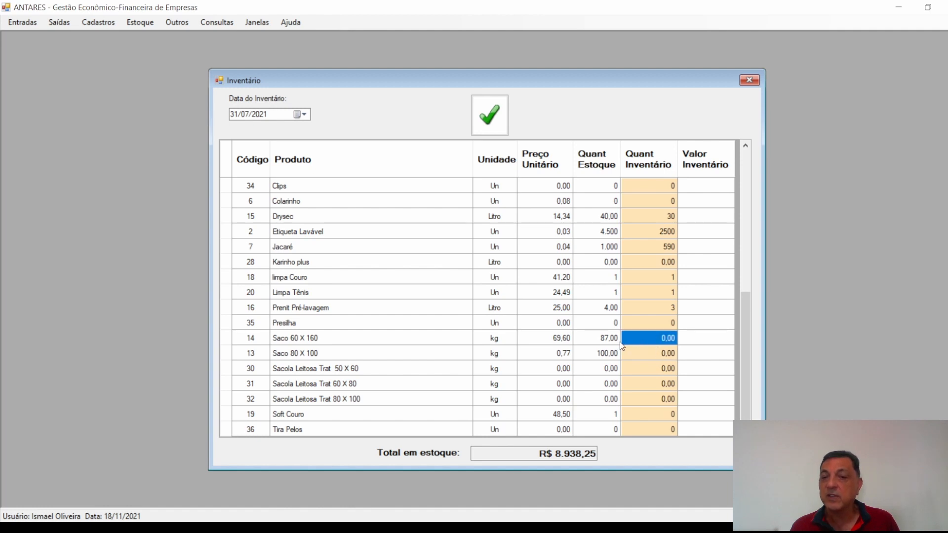
text(80)
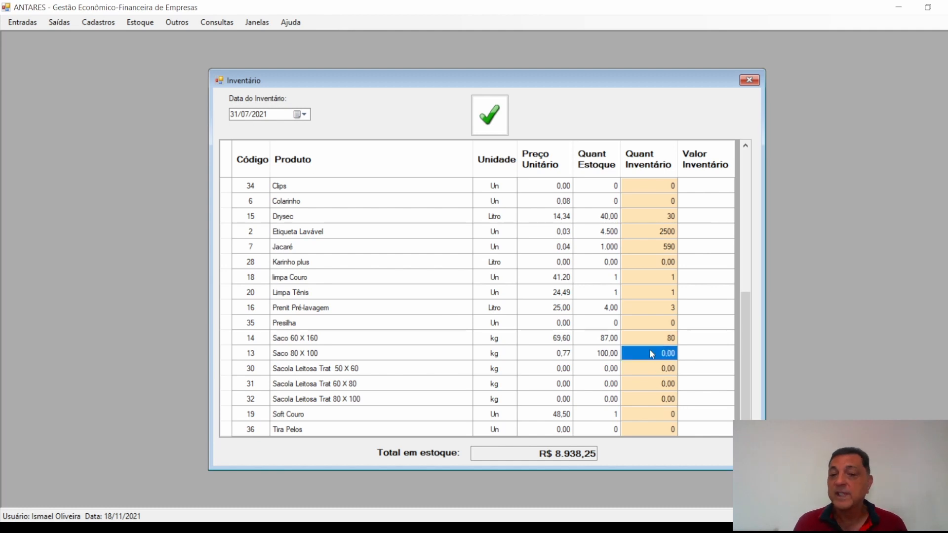
text(90)
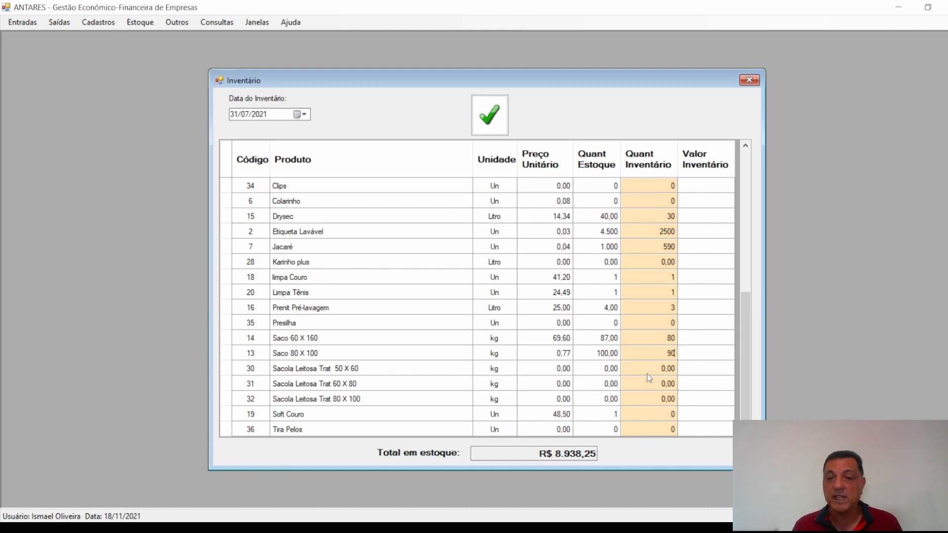
click(667, 421)
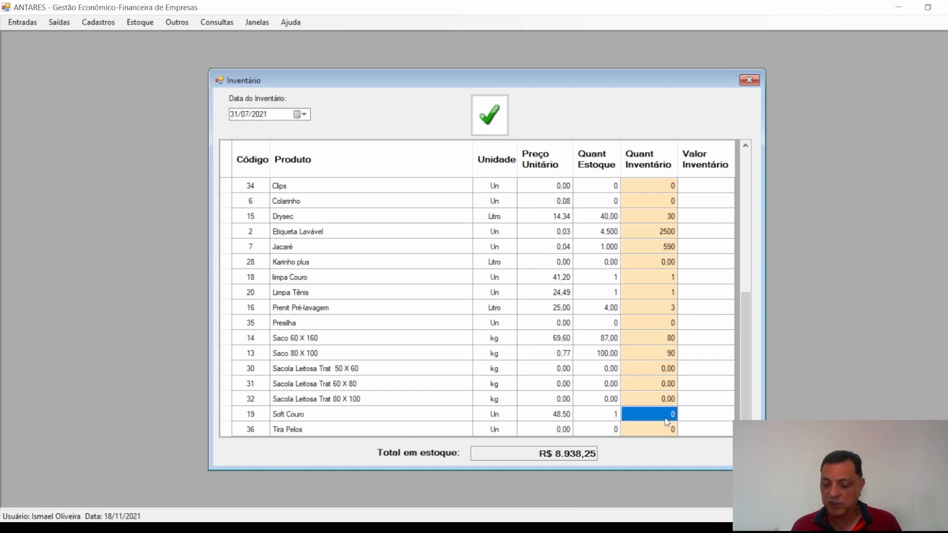
text(1)
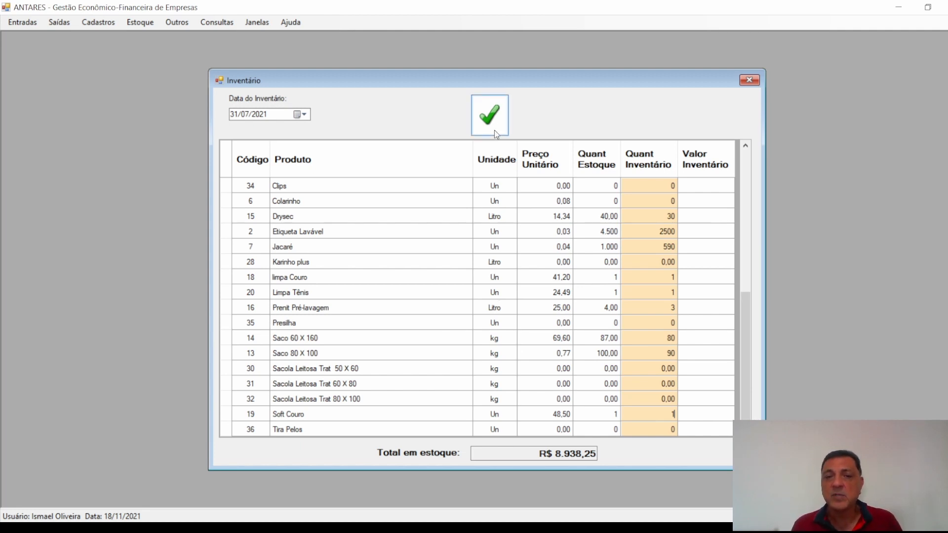
Save the entered quantities to the 31/07/2021 inventory and confirm the recording.
click(490, 118)
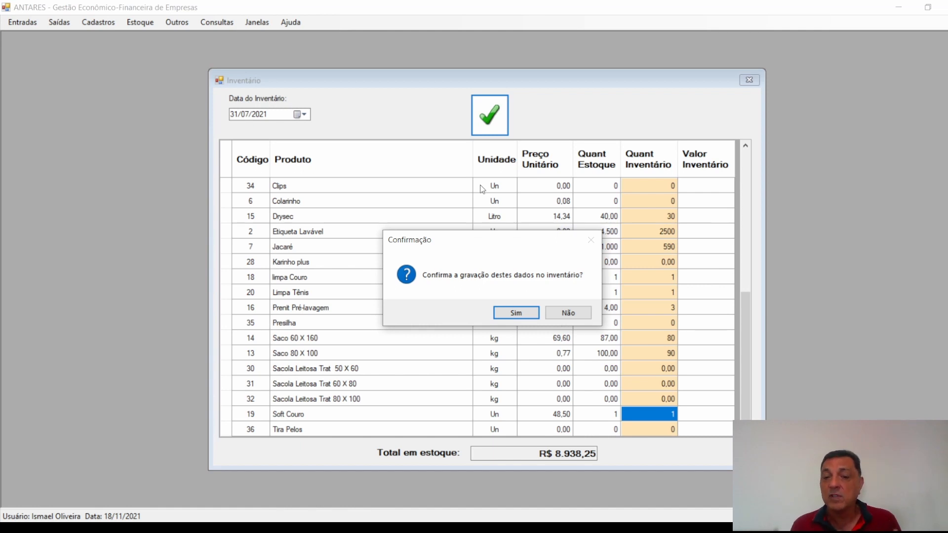
click(518, 313)
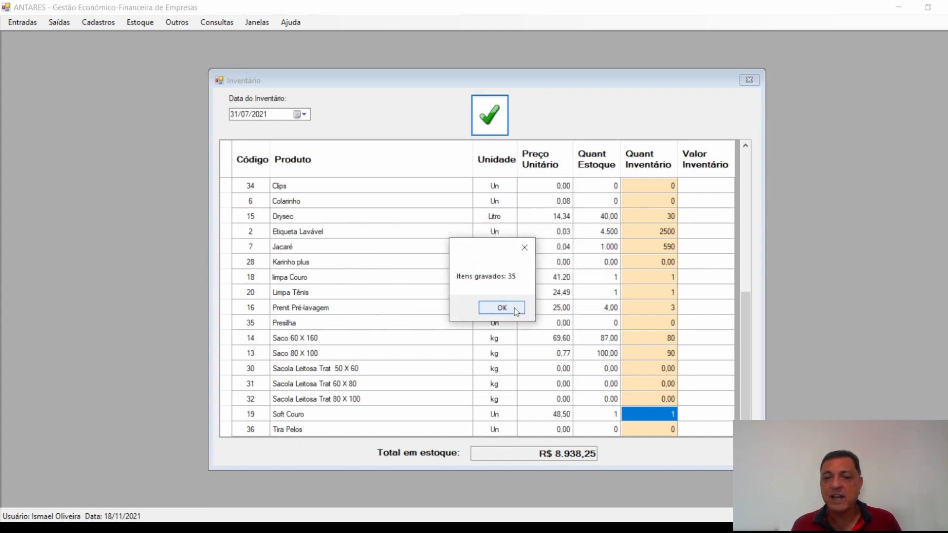
click(513, 308)
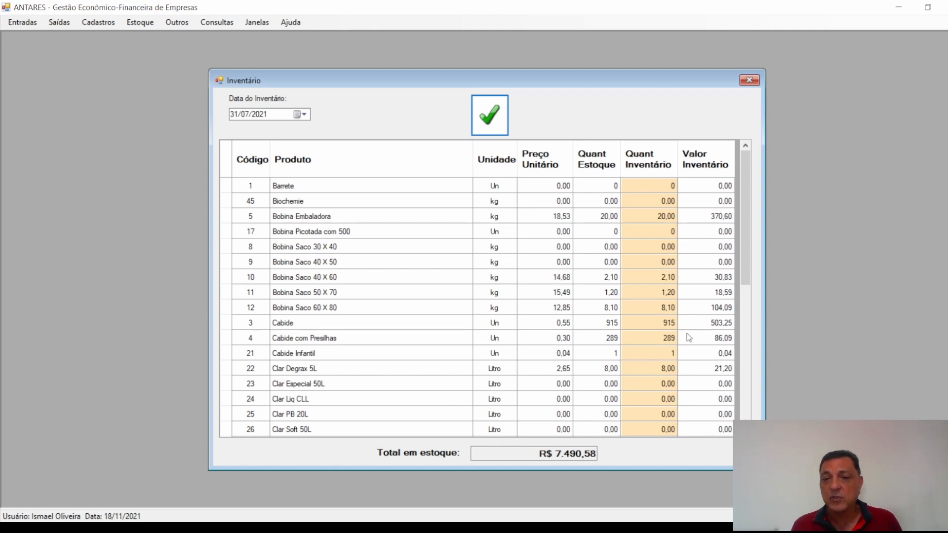
Review the saved inventory values, then switch the inventory date to 30/06/2021 to view the previous month's records.
scroll(659, 368, down, 6)
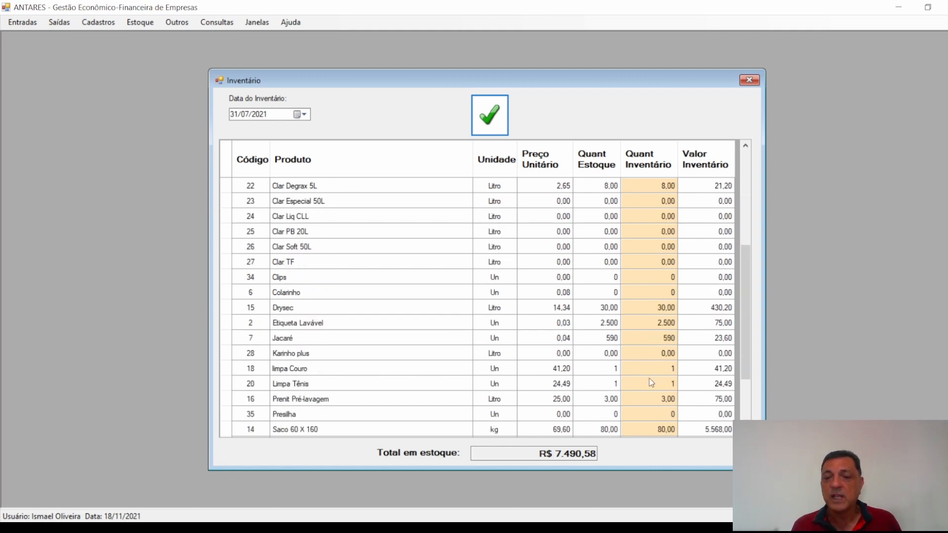
scroll(650, 385, up, 6)
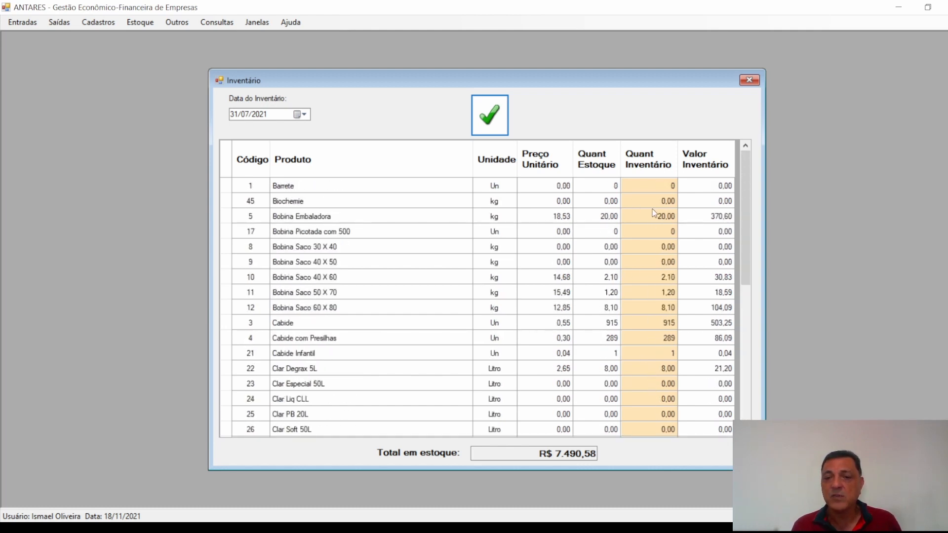
scroll(664, 363, down, 2)
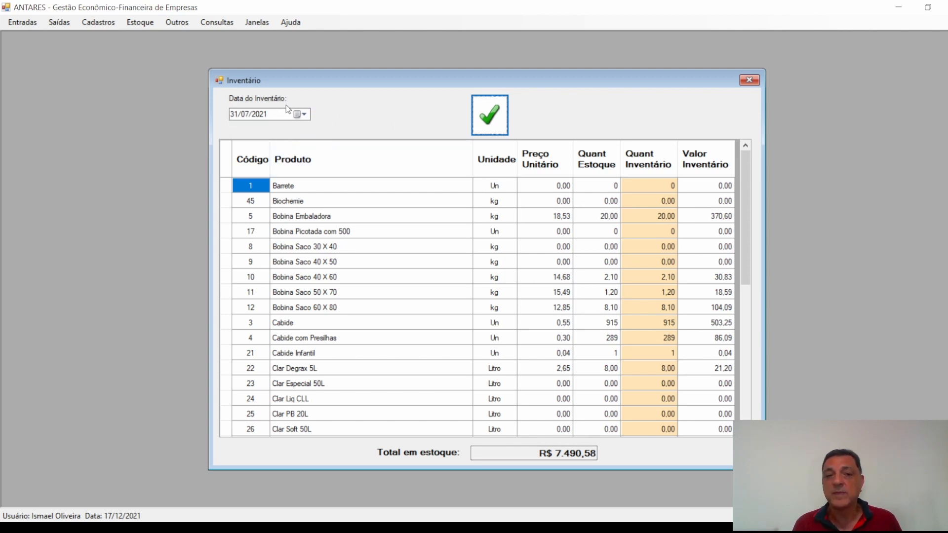
click(300, 114)
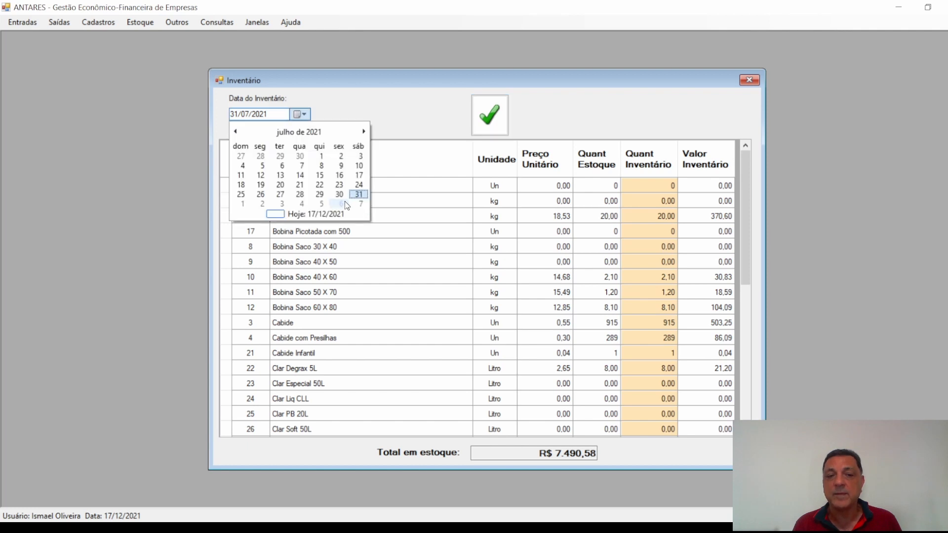
click(299, 156)
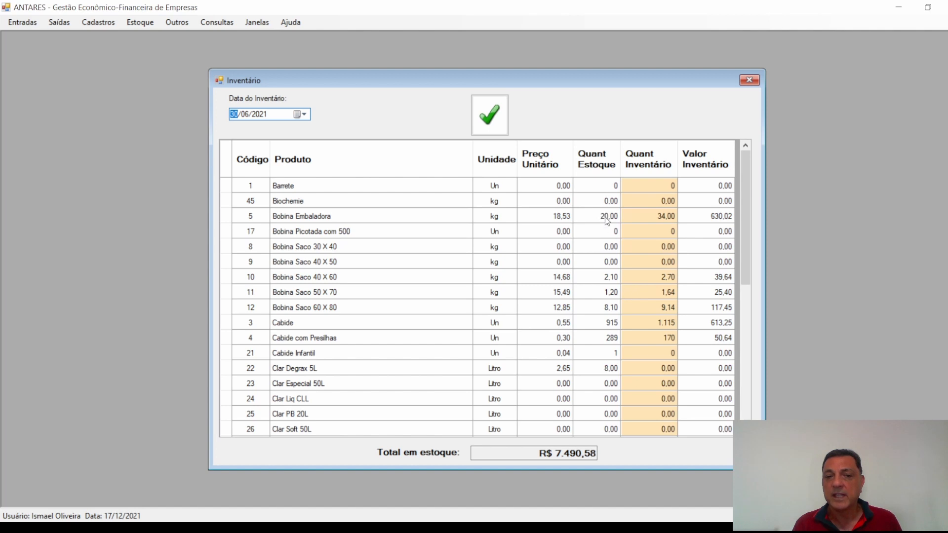